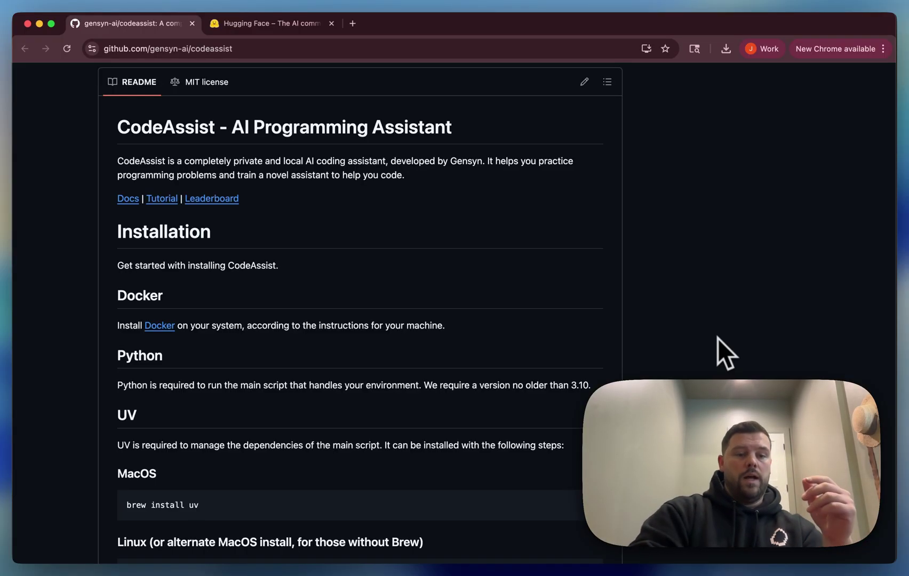
pyautogui.scroll(-3, 490, 400)
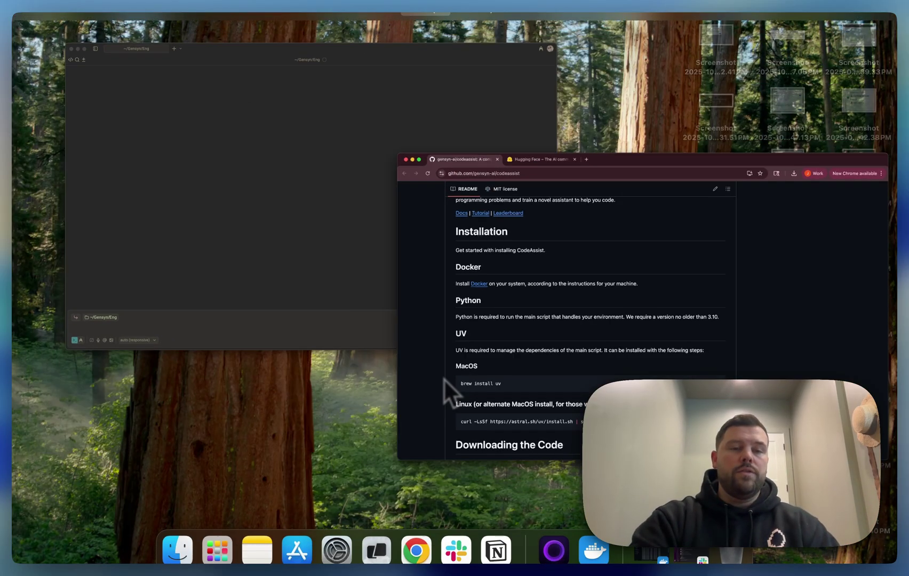
# Check with 'which' that docker and uv both resolve under /opt/homebrew/bin.
pyautogui.click(288, 153)
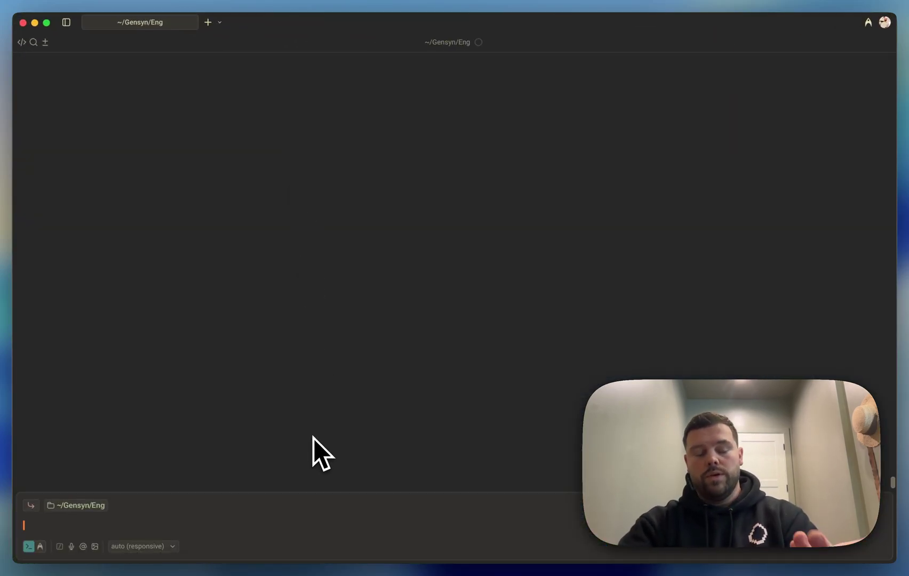
pyautogui.write('which')
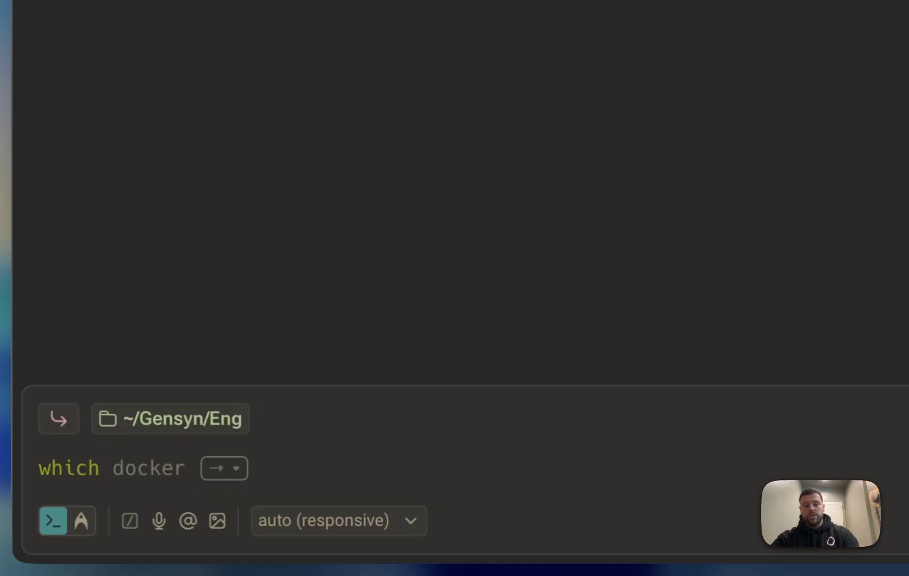
pyautogui.press('Right')
pyautogui.press('Return')
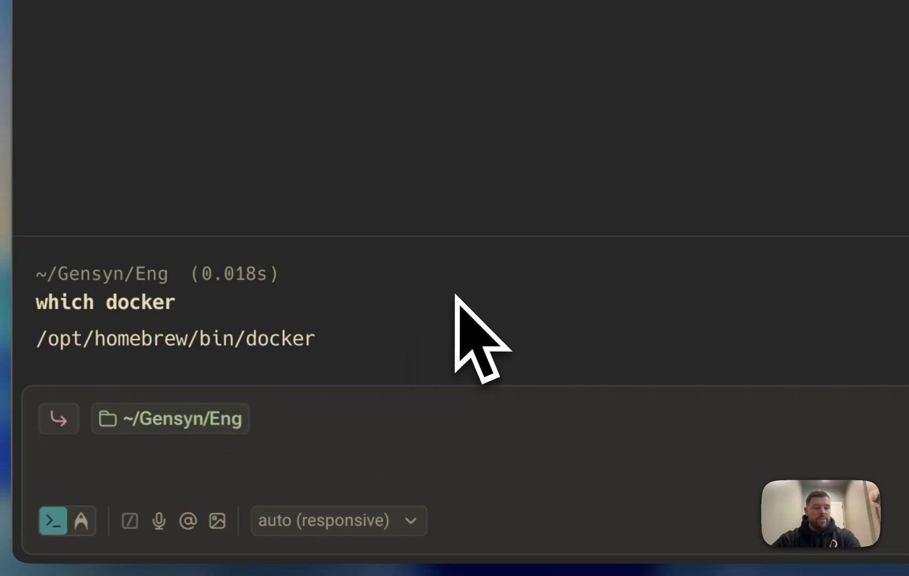
pyautogui.write('whic')
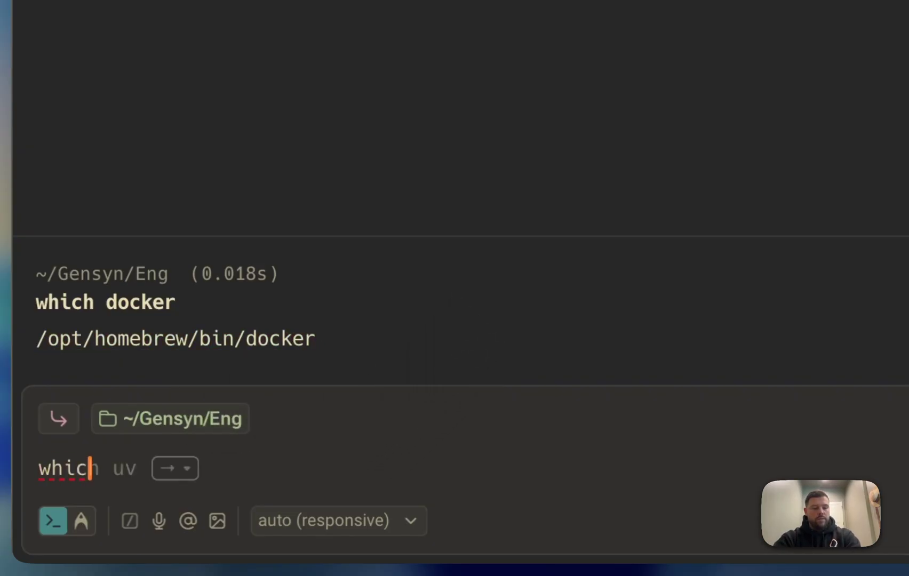
pyautogui.press('Right')
pyautogui.press('Return')
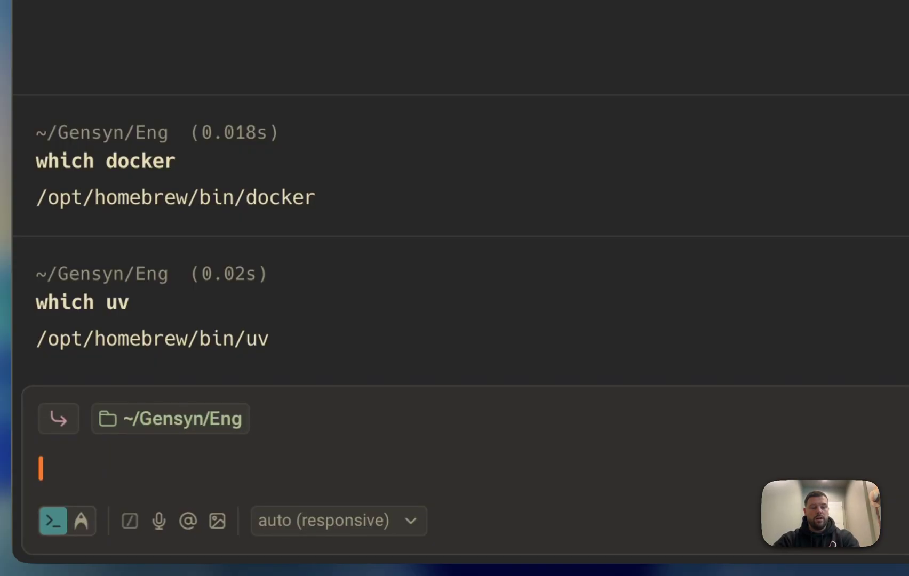
pyautogui.write('gi')
# Clone gensyn-ai/codeassist, enter the codeassist/ folder, and launch it with 'uv run run.py'.
pyautogui.press('Right')
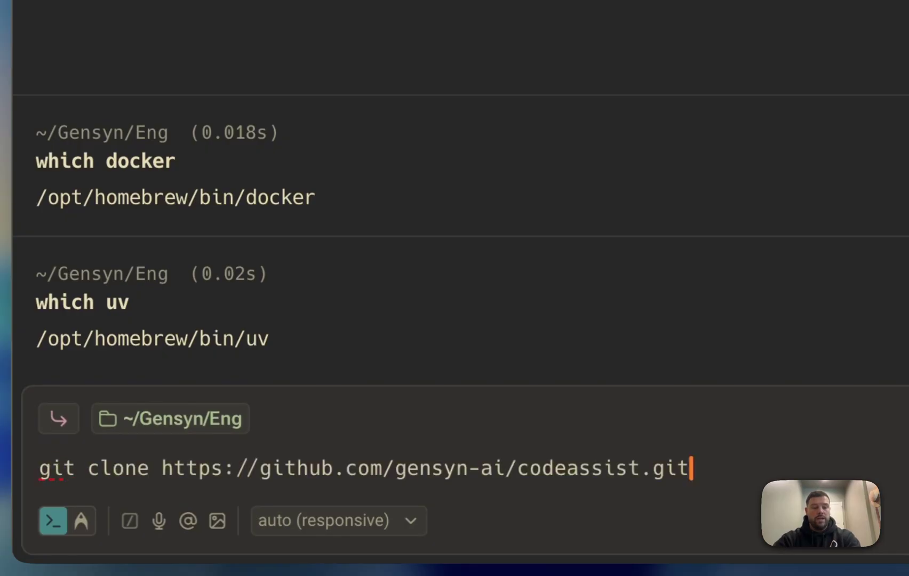
pyautogui.press('Return')
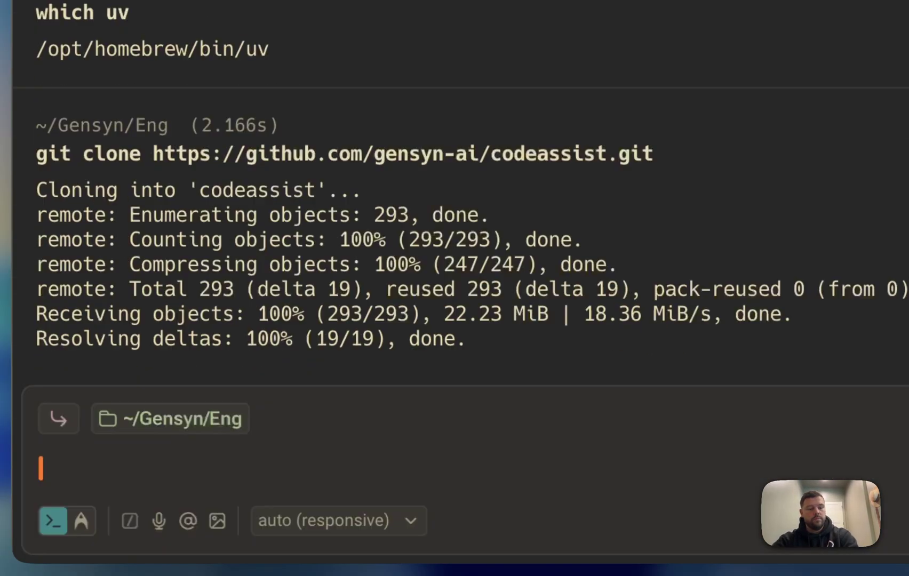
pyautogui.write('cd')
pyautogui.press('Right')
pyautogui.press('Return')
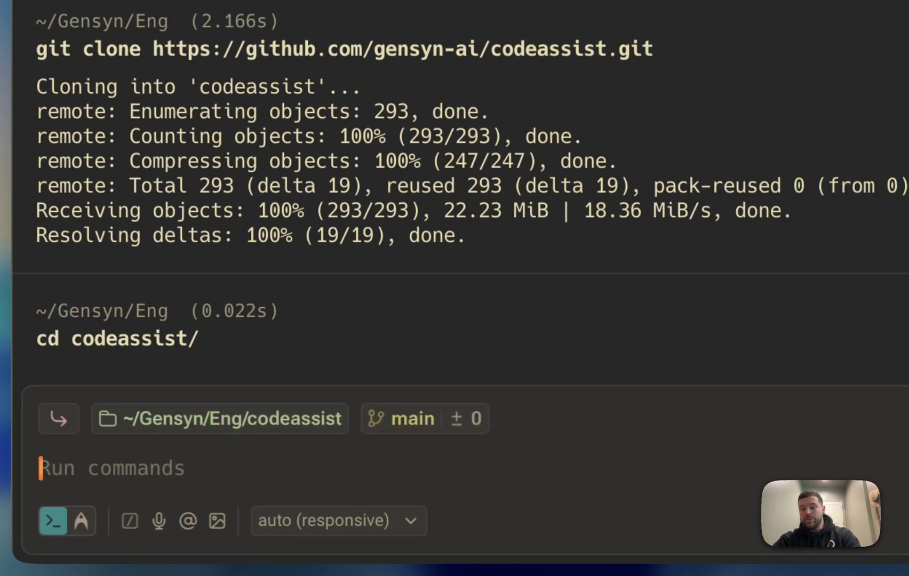
pyautogui.write('uv run run.py')
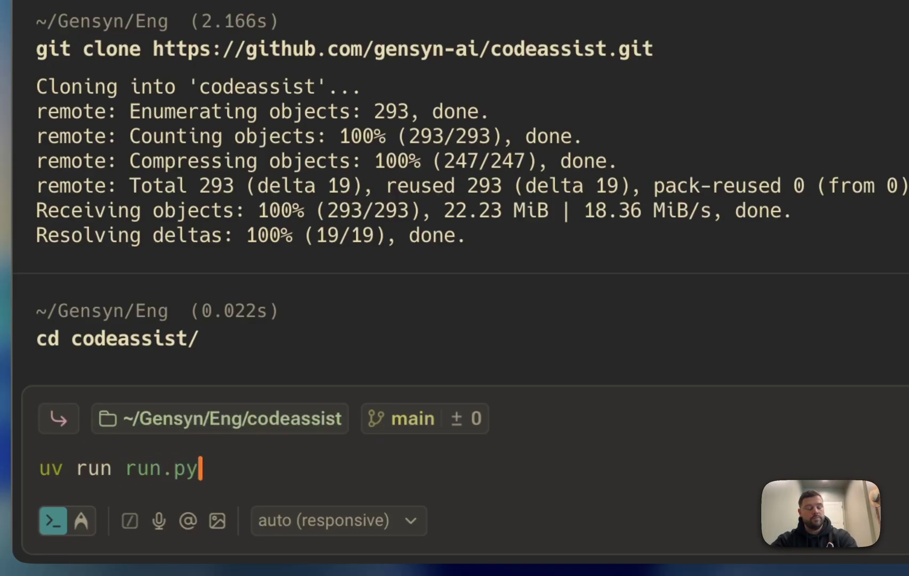
pyautogui.press('Return')
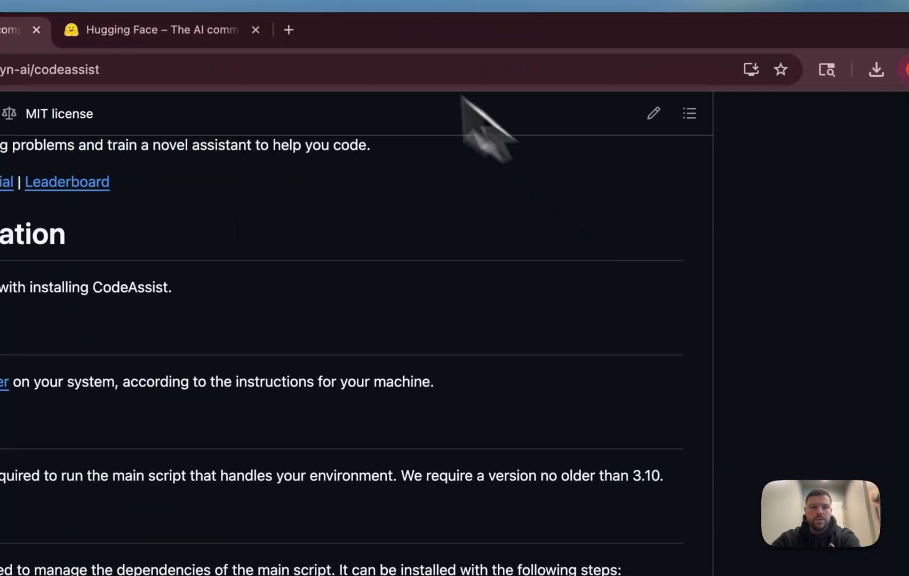
# Go to the Hugging Face Access Tokens settings and begin a new token.
pyautogui.click(459, 30)
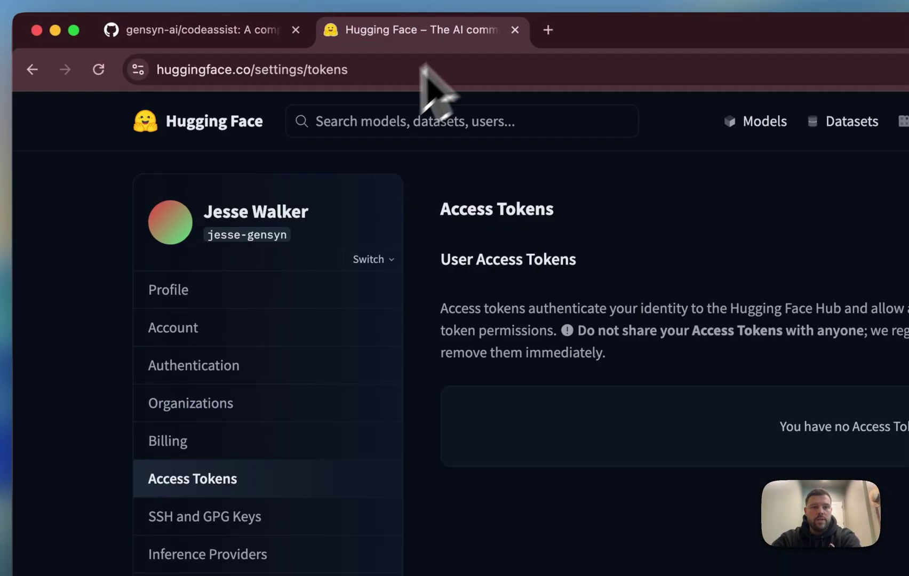
pyautogui.click(248, 135)
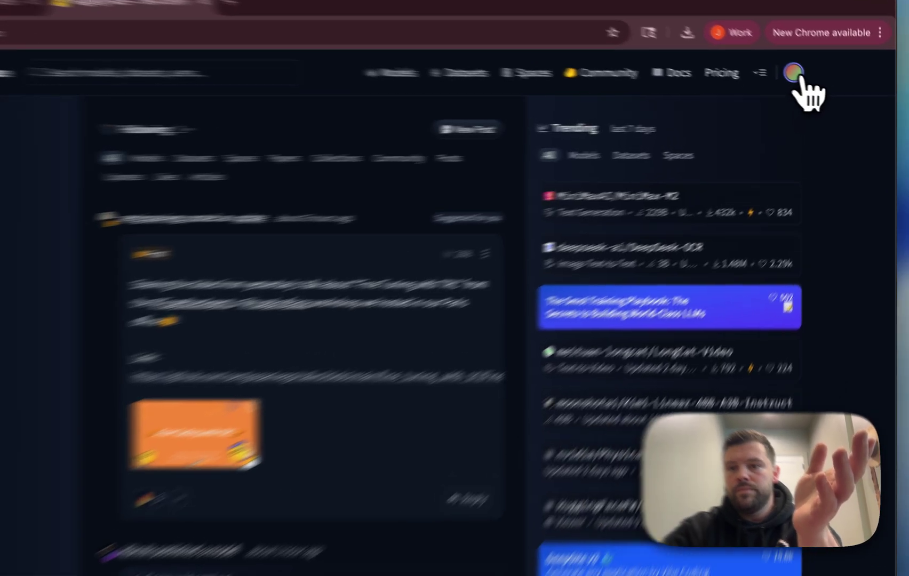
pyautogui.click(812, 81)
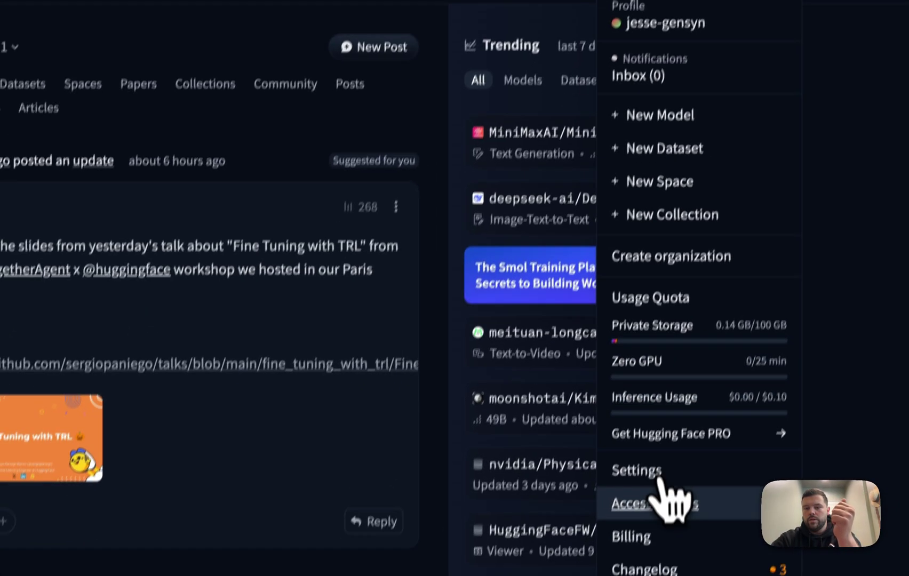
pyautogui.click(664, 493)
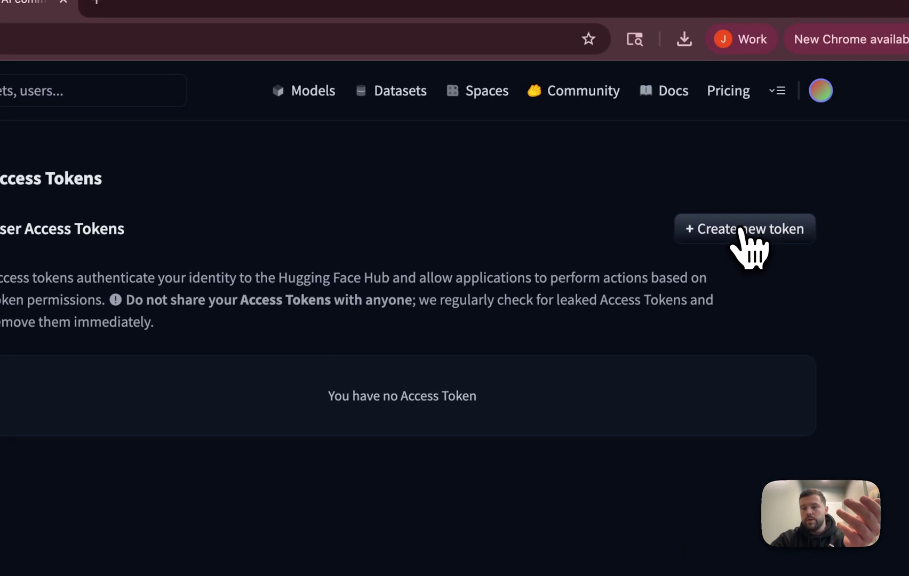
pyautogui.click(745, 230)
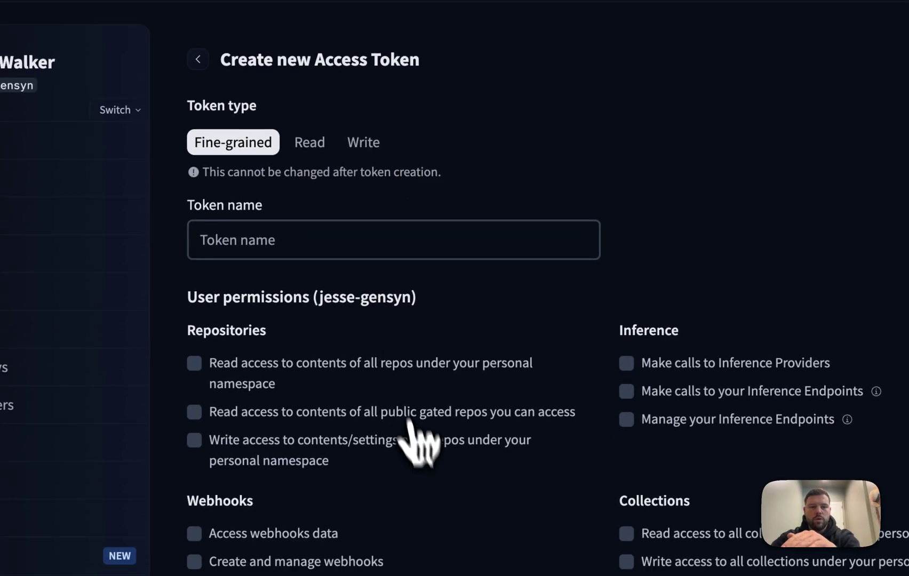
pyautogui.scroll(-2, 418, 450)
pyautogui.scroll(-1, 426, 472)
pyautogui.scroll(2, 426, 471)
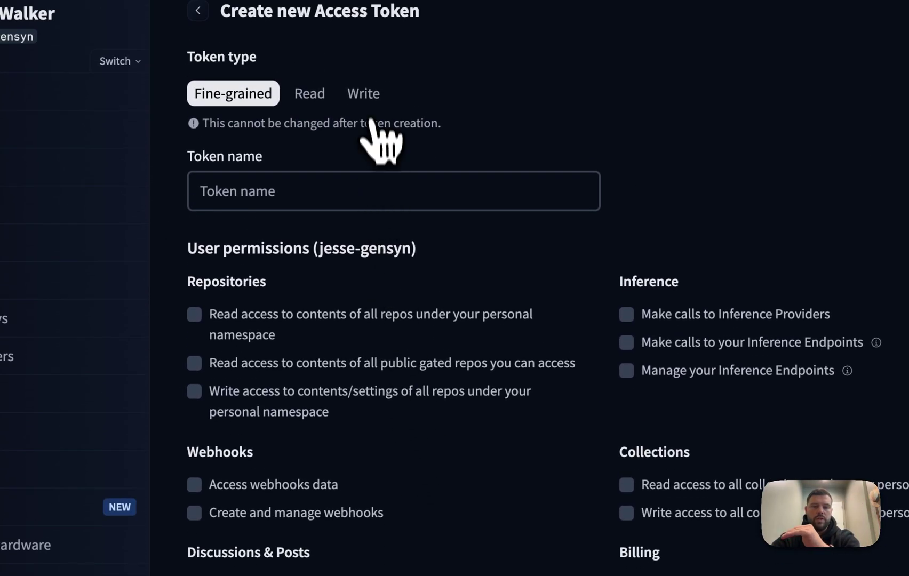
# Create a Write token named codeassist and copy its value.
pyautogui.click(364, 95)
pyautogui.click(319, 190)
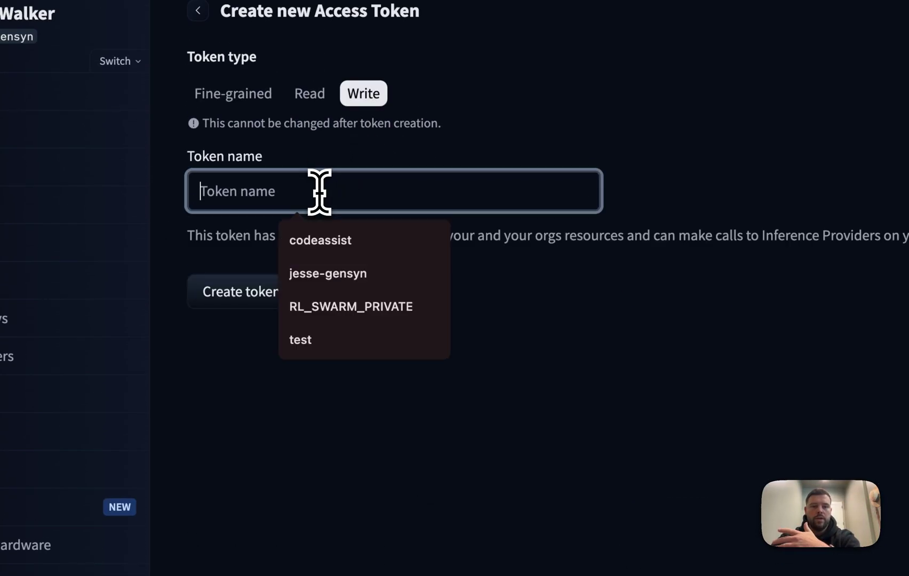
pyautogui.click(326, 241)
pyautogui.click(245, 307)
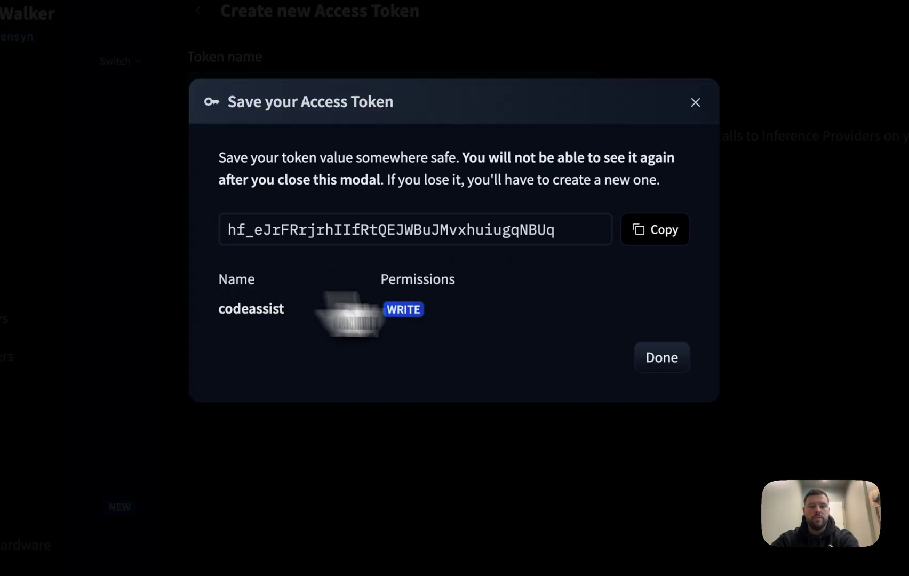
pyautogui.click(660, 230)
# Paste the copied token at the CodeAssist 'HuggingFace token:' prompt in Warp and submit it.
pyautogui.hotkey('ctrl', 'Up')
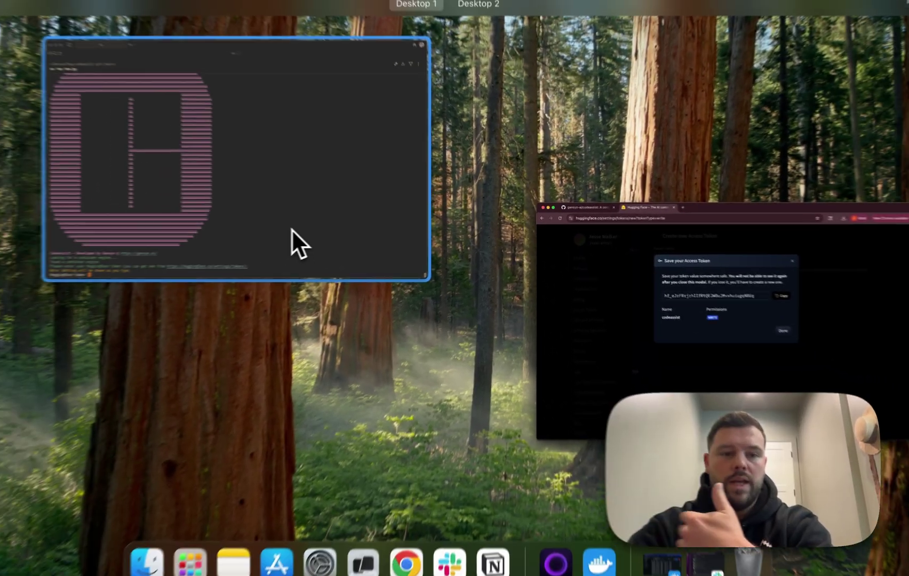
pyautogui.click(294, 230)
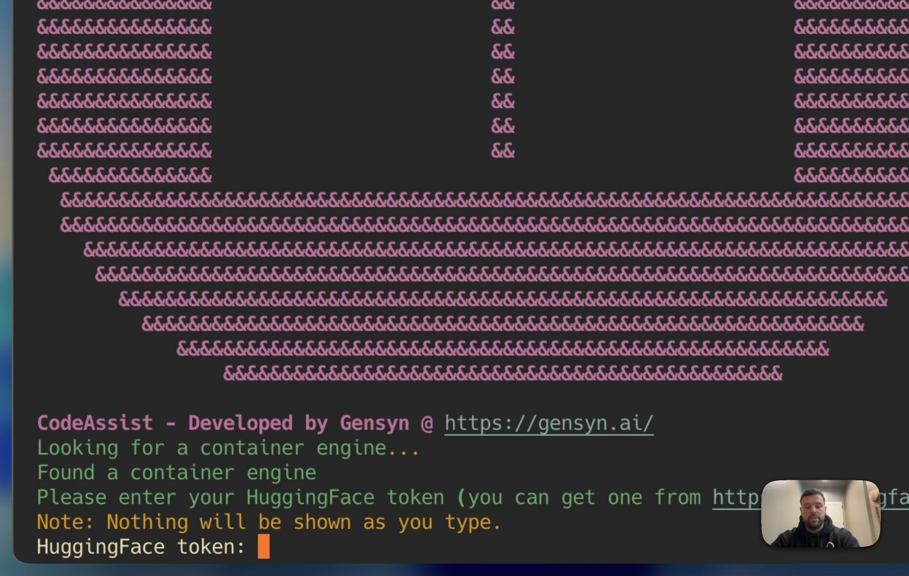
pyautogui.press('super+v')
pyautogui.press('Return')
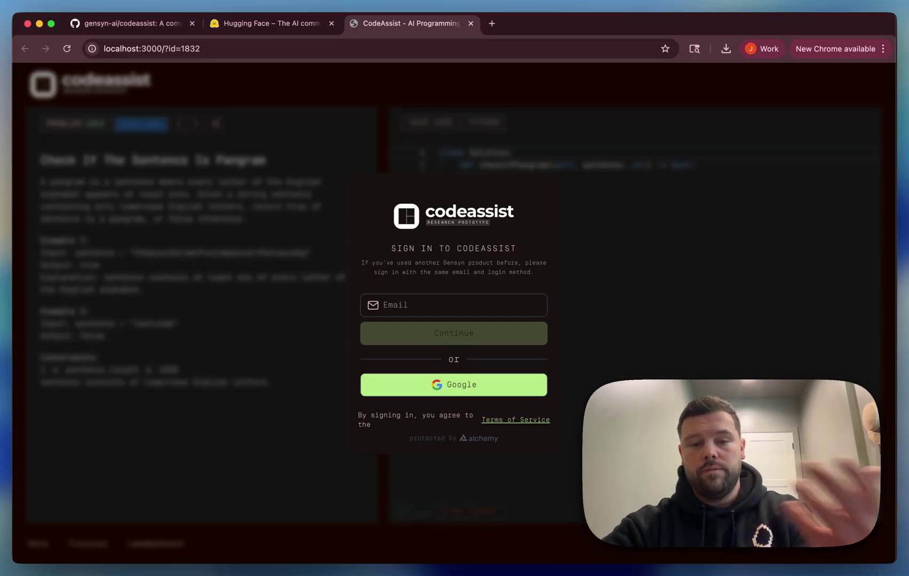
# Sign in to CodeAssist with your Google account.
pyautogui.click(454, 384)
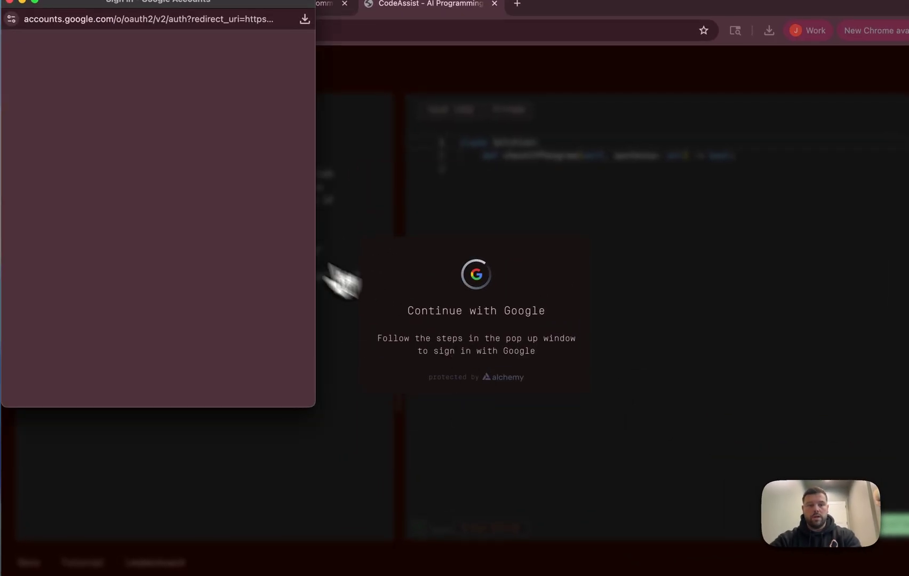
pyautogui.click(128, 193)
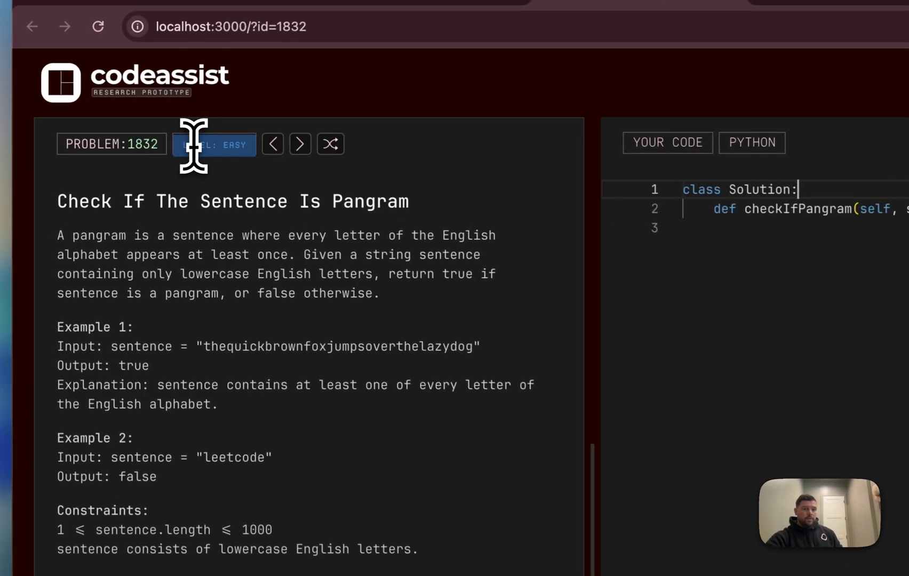
pyautogui.click(135, 125)
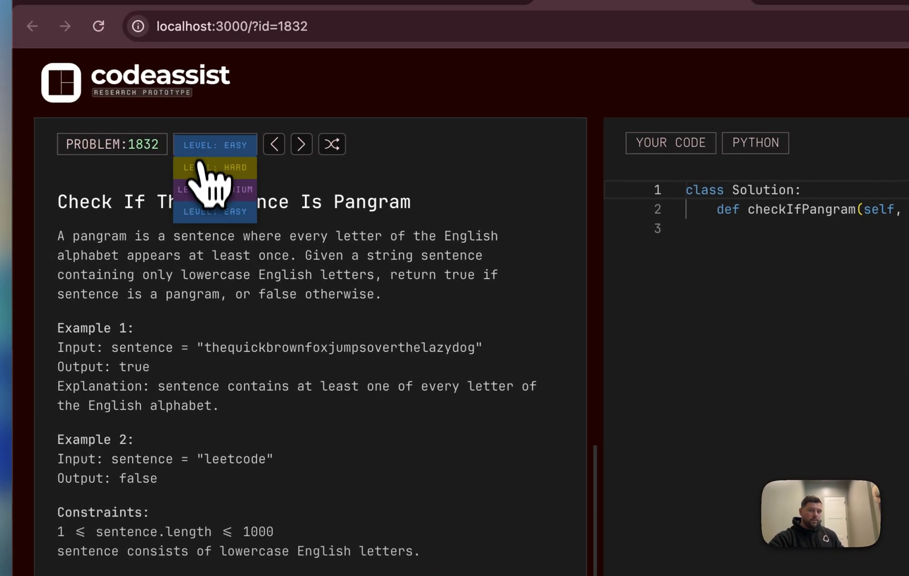
pyautogui.click(217, 148)
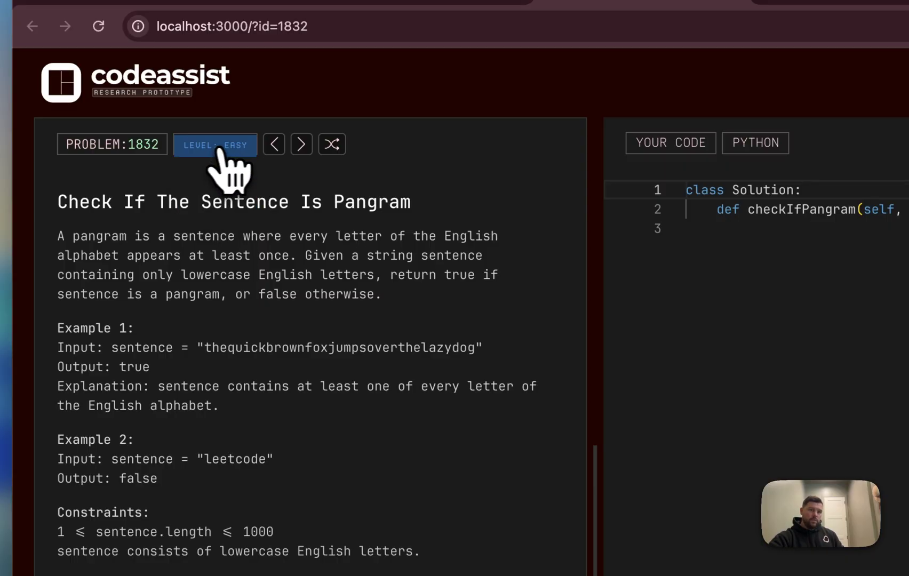
pyautogui.click(300, 146)
pyautogui.click(279, 145)
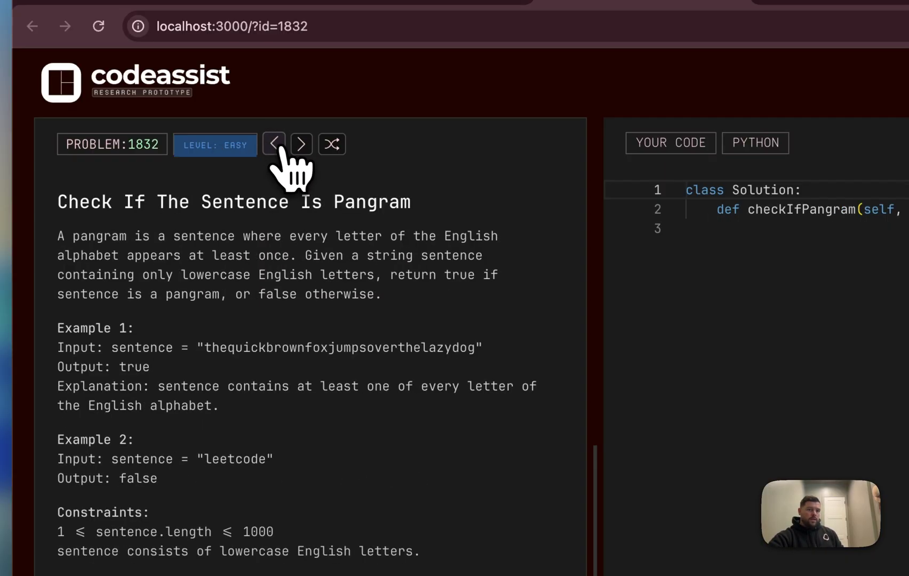
pyautogui.click(300, 145)
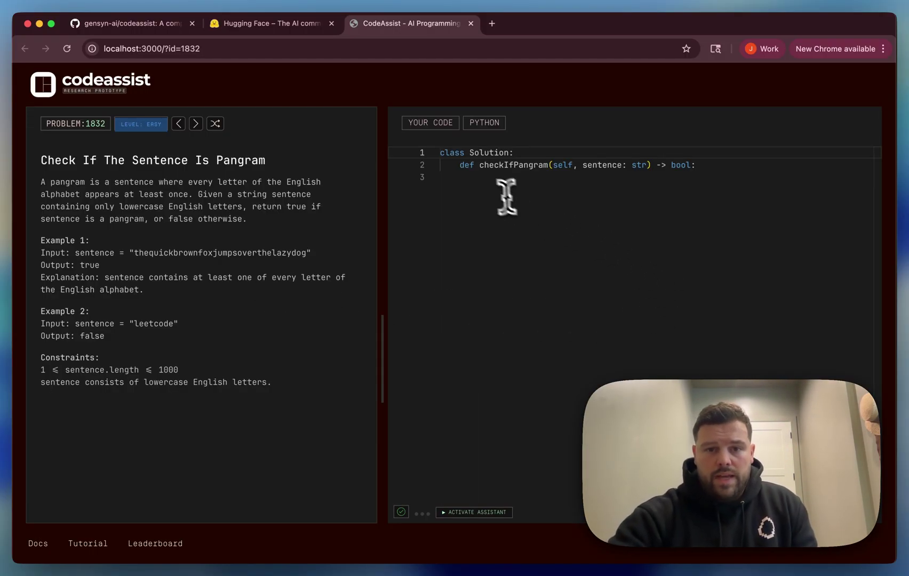
# Put the cursor on line 3 of checkIfPangram to write return len(set(sentence)) == 26.
pyautogui.click(491, 178)
pyautogui.write('return len(set(sentence)) == 26')
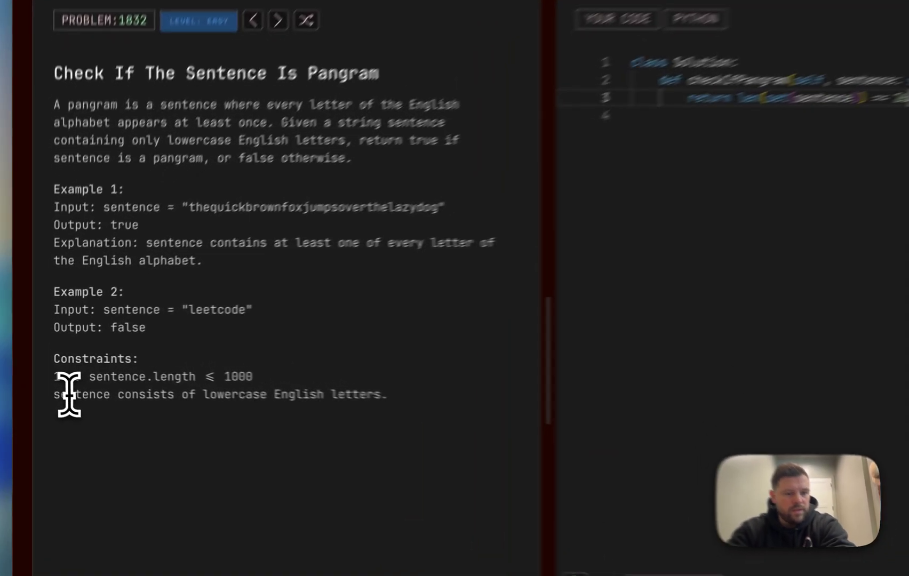
# Highlight the lowercase-letters constraint sentence in the problem statement.
pyautogui.moveTo(47, 382); pyautogui.dragTo(191, 384)
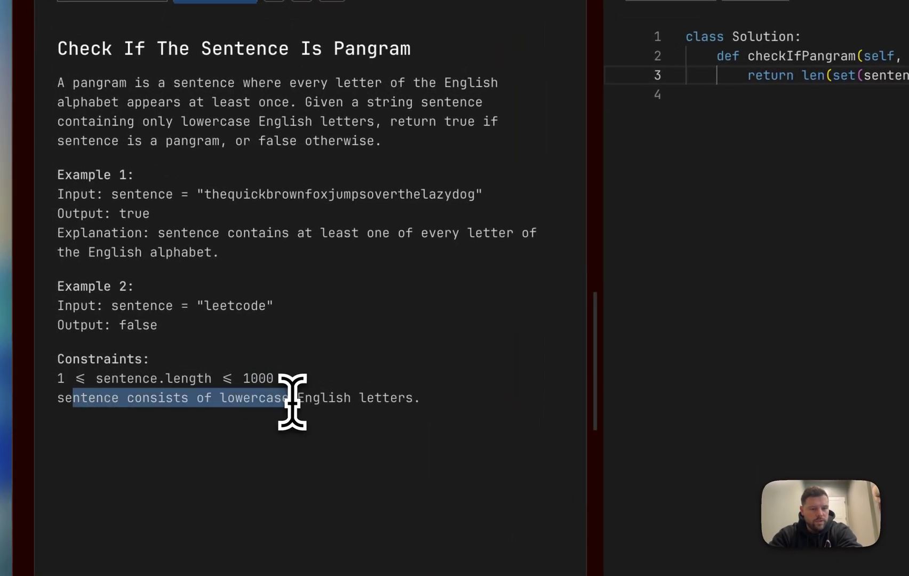
pyautogui.moveTo(291, 402); pyautogui.dragTo(353, 401)
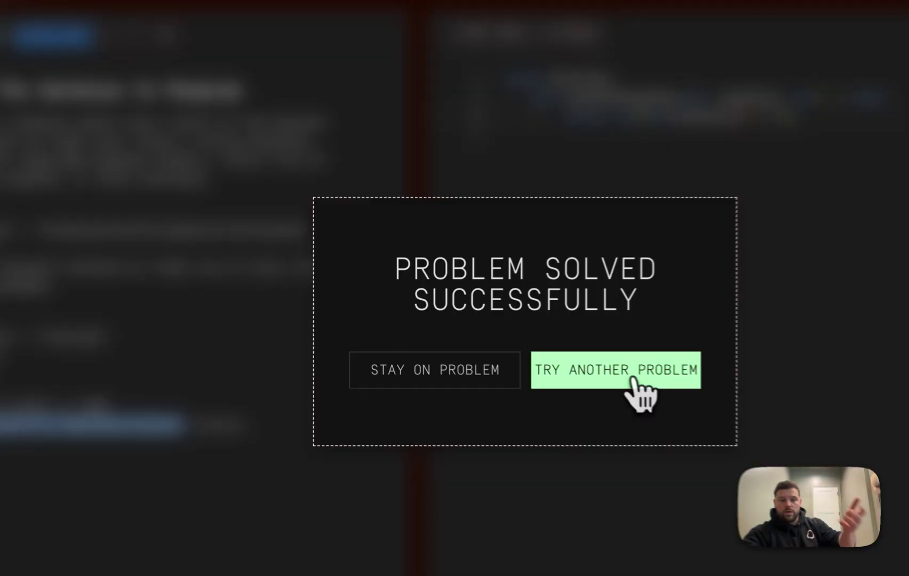
# Move on to the Duplicate Zeros problem and place the cursor below the docstring.
pyautogui.click(532, 353)
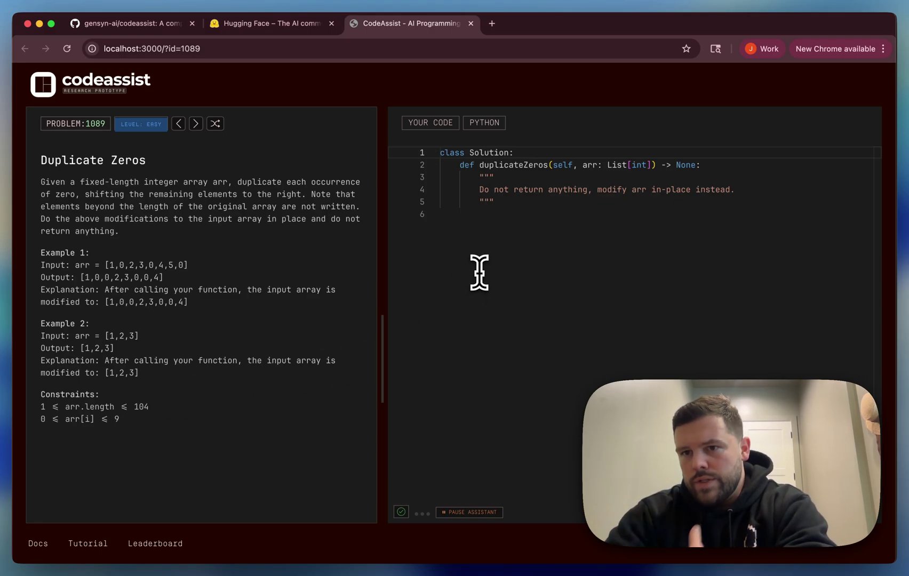
pyautogui.click(523, 203)
pyautogui.write('length = len(arr)')
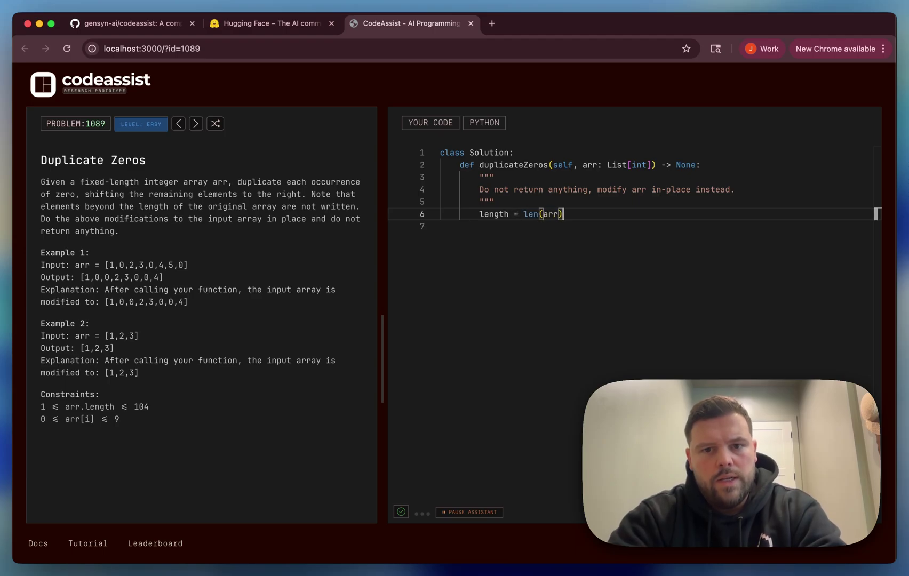
# Add lines for the arr.insert(i, 0) zero loop and the following del statement.
pyautogui.press('Return')
pyautogui.write('arr.insert(i, 0)')
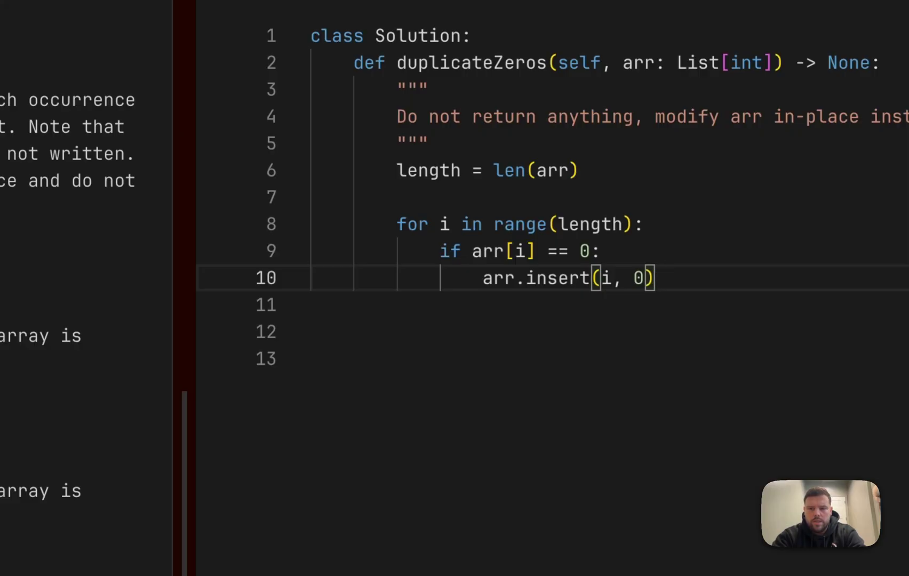
pyautogui.press('Return')
pyautogui.press('Return')
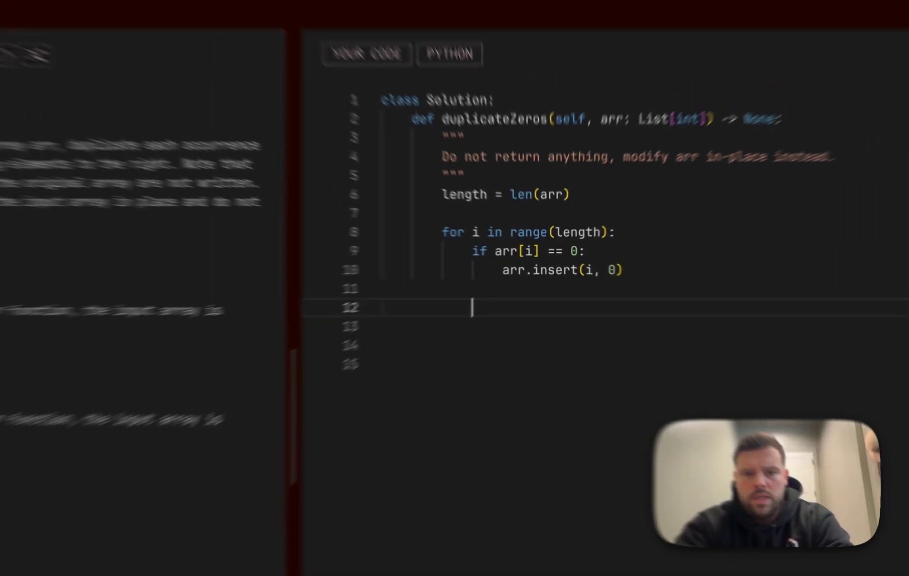
pyautogui.write('del')
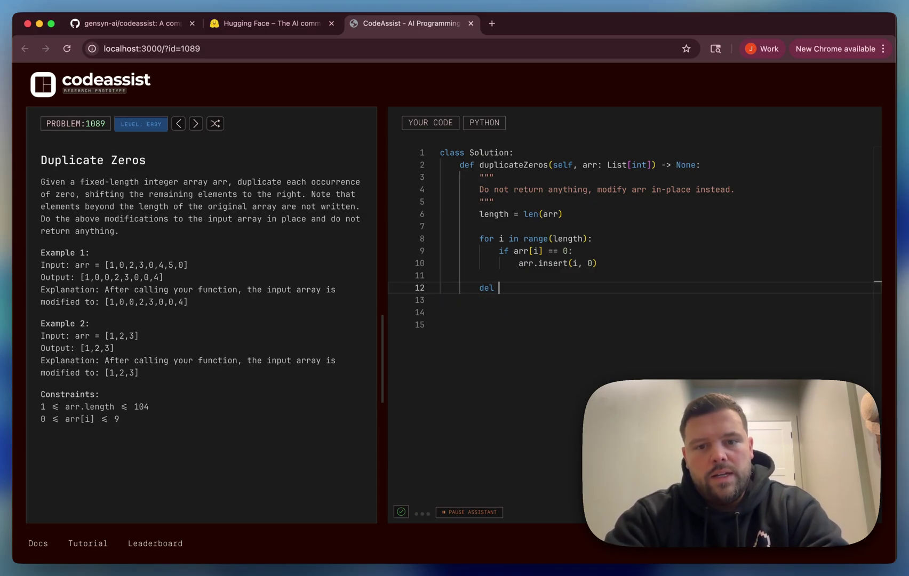
pyautogui.write('arr:')
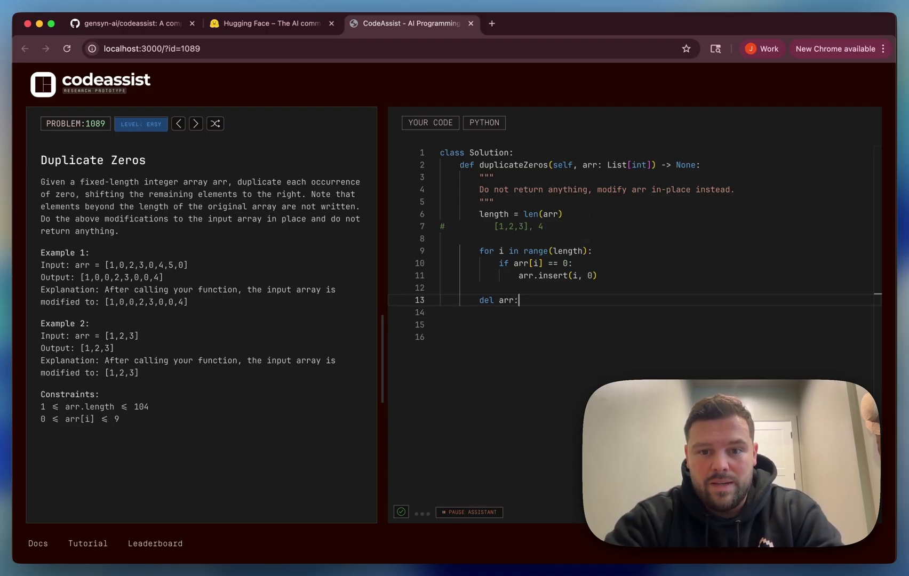
# Clean up the del arr[lenght::] line and remove the assistant's extra lines 11–13.
pyautogui.press('BackSpace')
pyautogui.press('BackSpace')
pyautogui.press('BackSpace')
pyautogui.write('a')
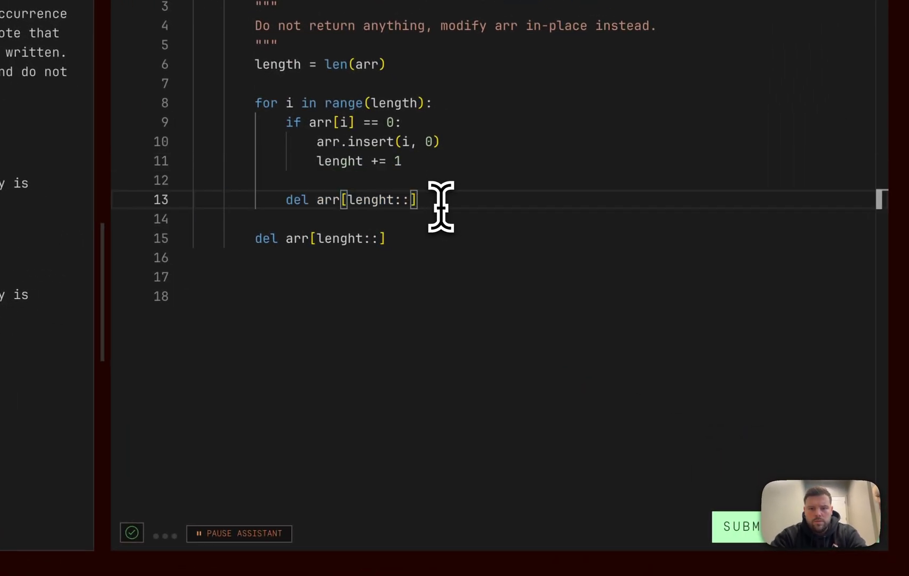
pyautogui.moveTo(440, 196); pyautogui.dragTo(471, 140)
pyautogui.press('BackSpace')
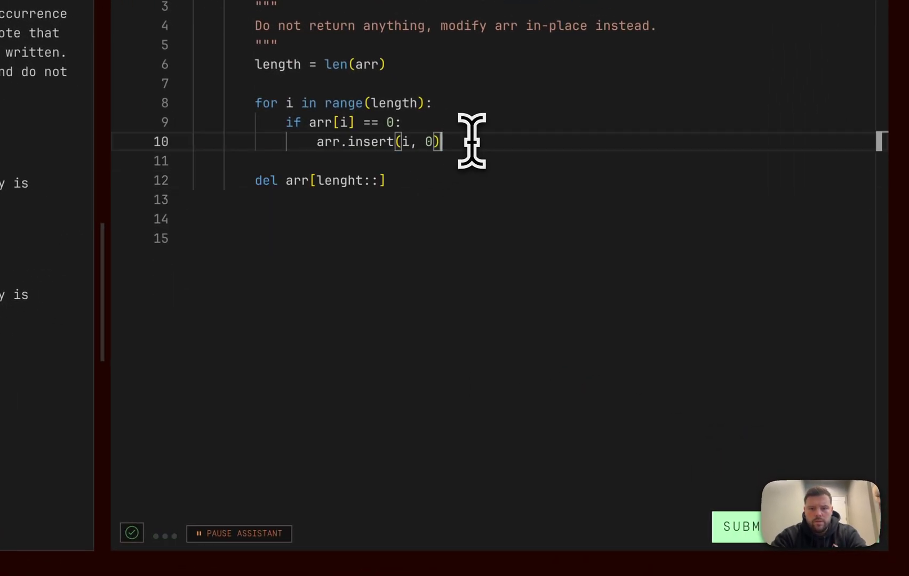
# Submit the Duplicate Zeros solution and dismiss the not-solved notice.
pyautogui.click(410, 189)
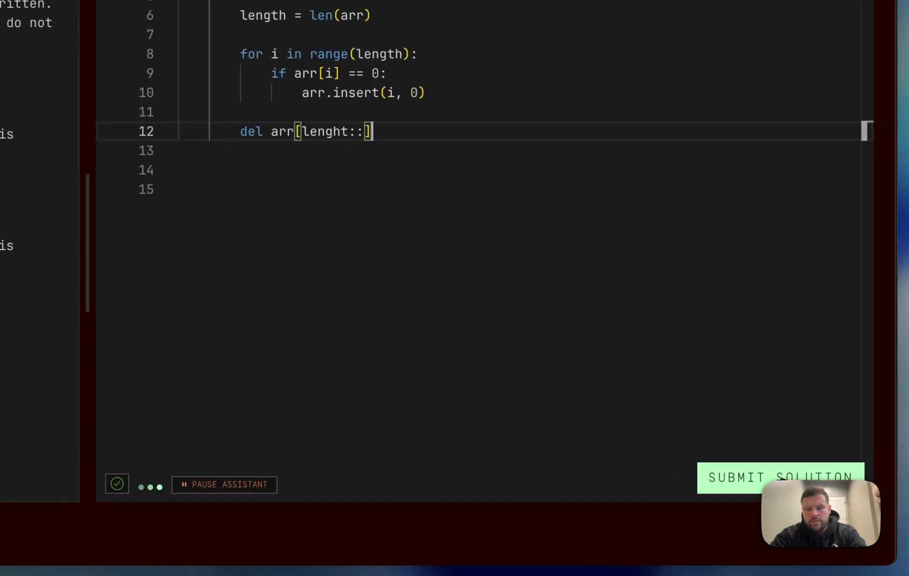
pyautogui.click(767, 476)
pyautogui.click(497, 245)
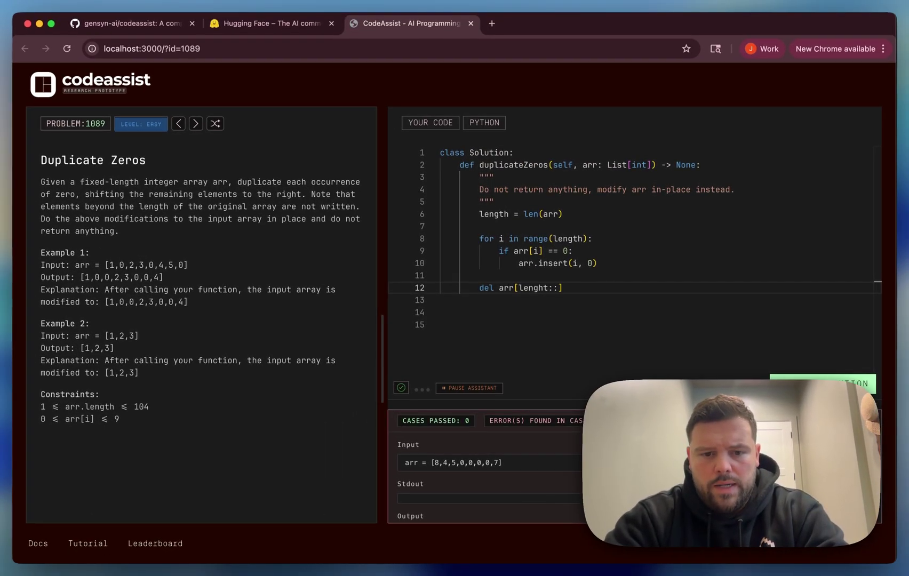
pyautogui.scroll(-2, 528, 482)
pyautogui.scroll(-2, 528, 482)
pyautogui.scroll(-1, 528, 482)
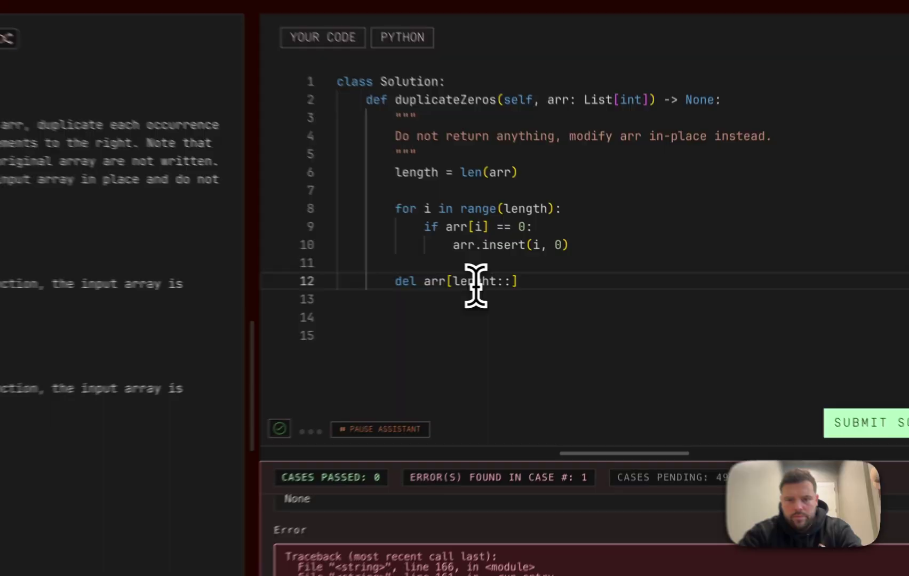
# Correct the 'lenght' typo so the line reads del arr[length::], then resubmit.
pyautogui.doubleClick(534, 287)
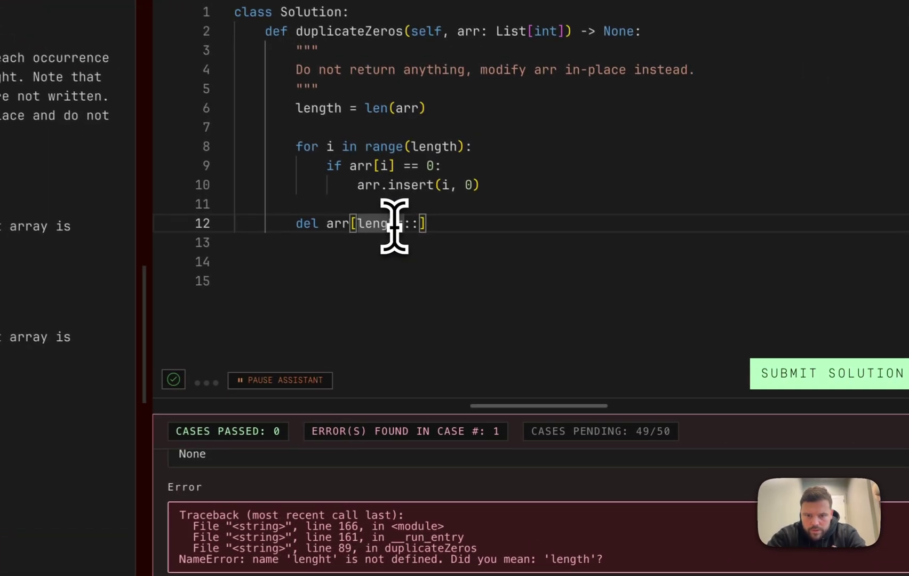
pyautogui.click(544, 287)
pyautogui.press('BackSpace')
pyautogui.write('h')
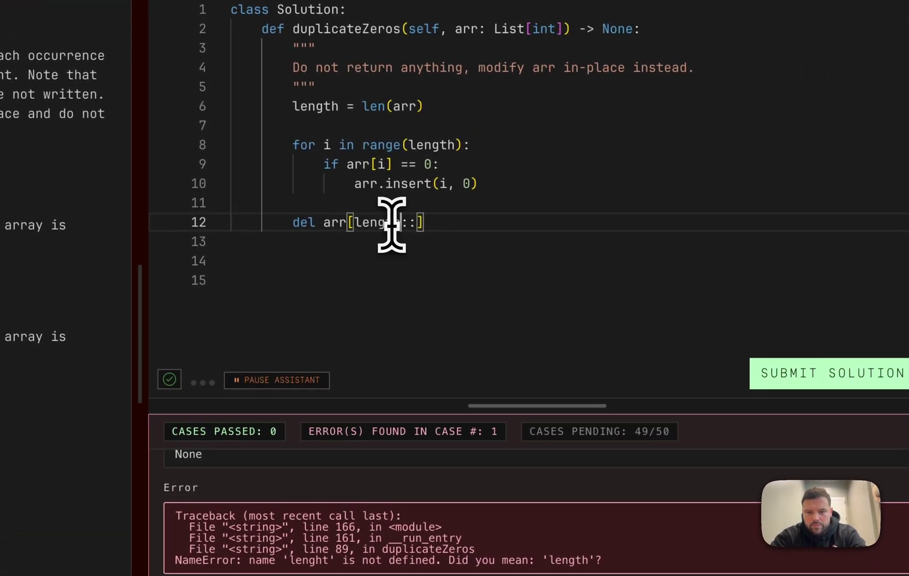
pyautogui.click(797, 376)
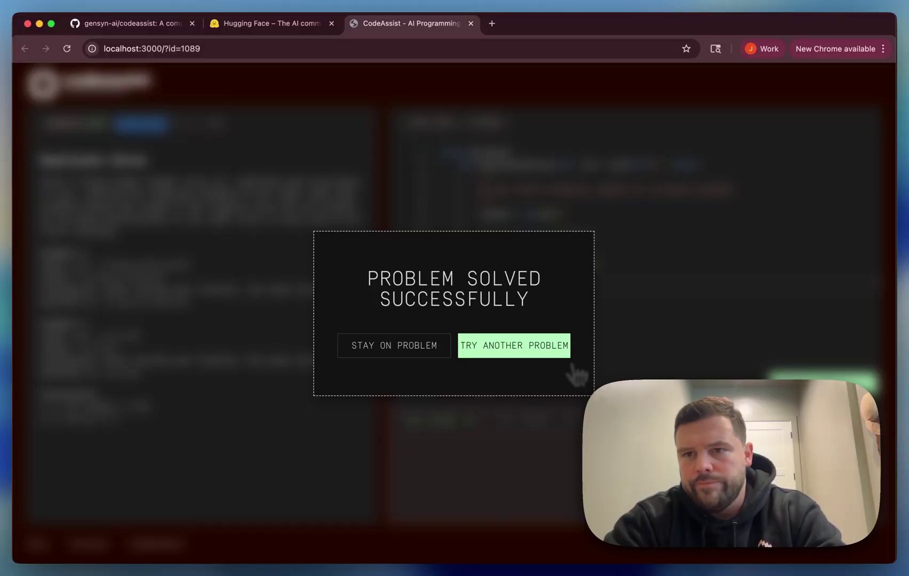
# Switch to problem 1523, Count Odd Numbers In An Interval Range, read it, and start the function body.
pyautogui.click(567, 356)
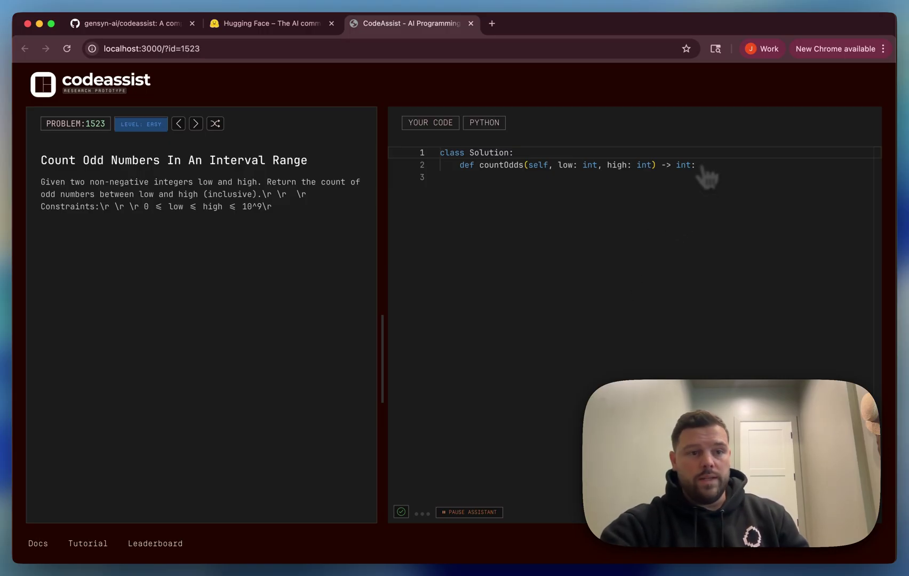
pyautogui.moveTo(41, 160); pyautogui.dragTo(288, 162)
pyautogui.moveTo(45, 181); pyautogui.dragTo(213, 183)
pyautogui.moveTo(276, 198); pyautogui.dragTo(141, 211)
pyautogui.click(230, 234)
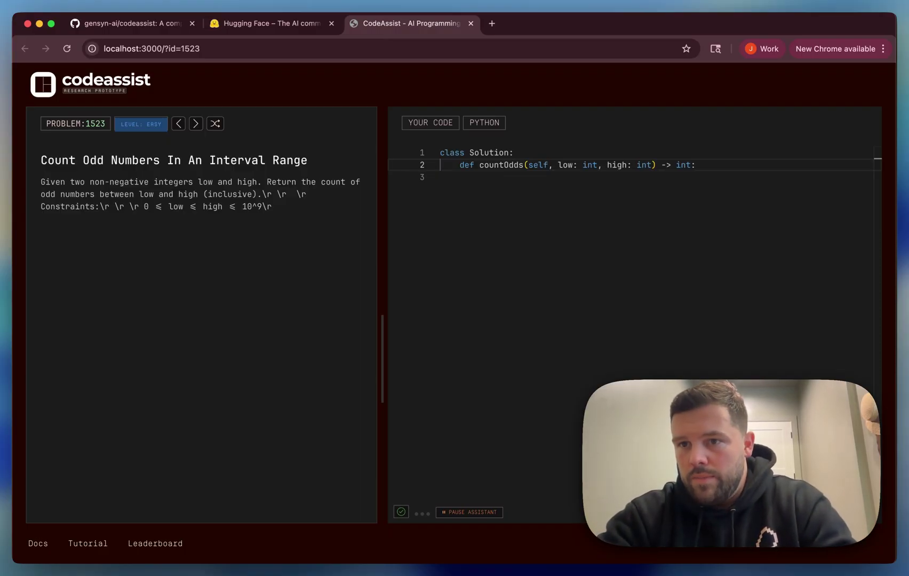
pyautogui.press('Return')
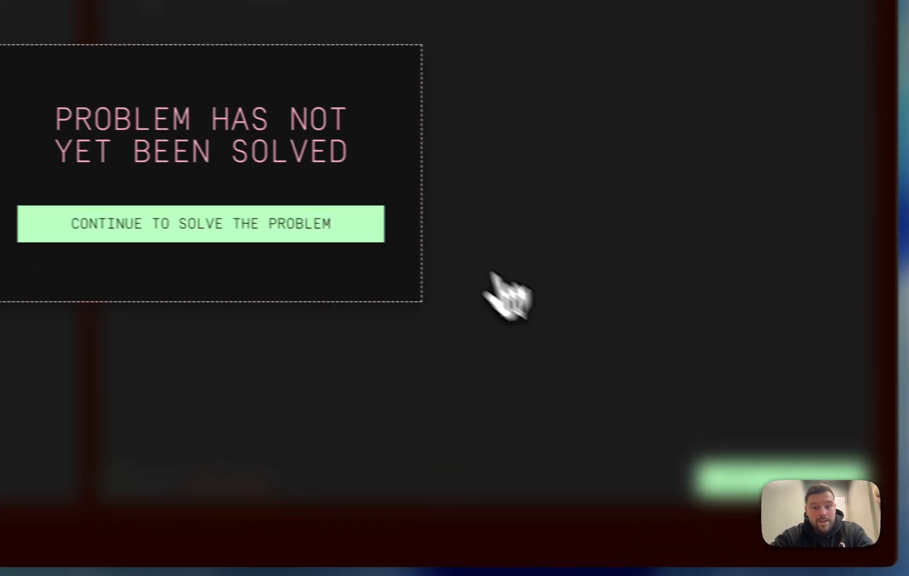
# Dismiss the not-solved notice and delete 'or' from the return condition.
pyautogui.click(410, 252)
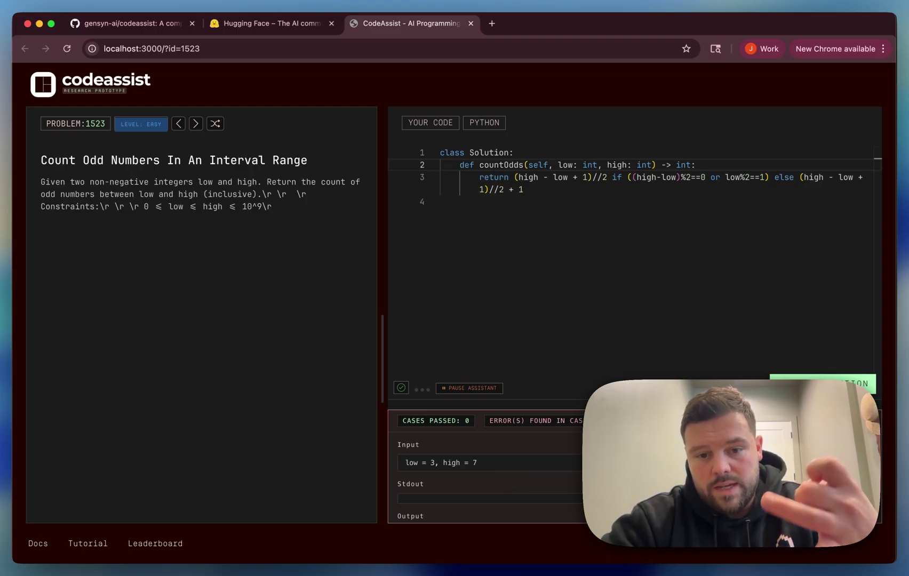
pyautogui.scroll(-2, 490, 468)
pyautogui.scroll(-2, 507, 480)
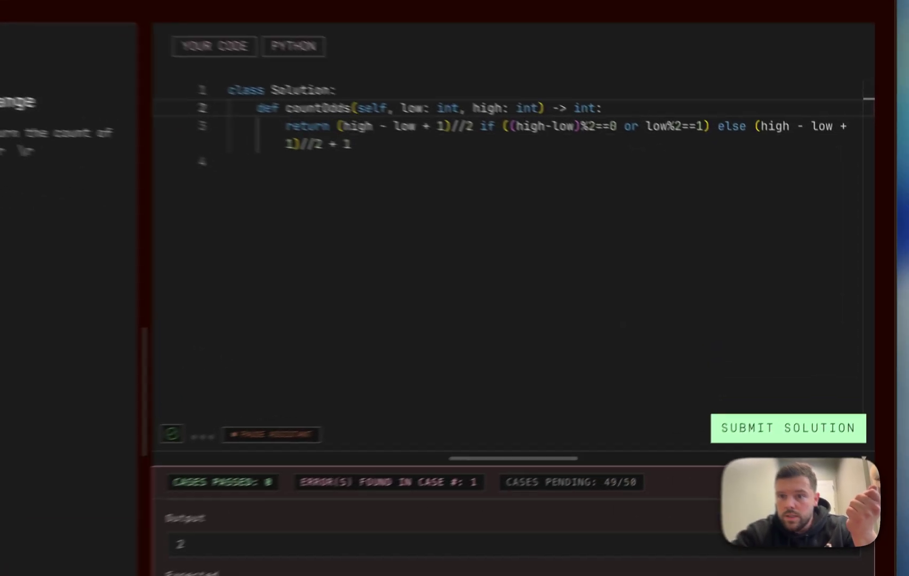
pyautogui.doubleClick(715, 178)
pyautogui.press('BackSpace')
pyautogui.write('and')
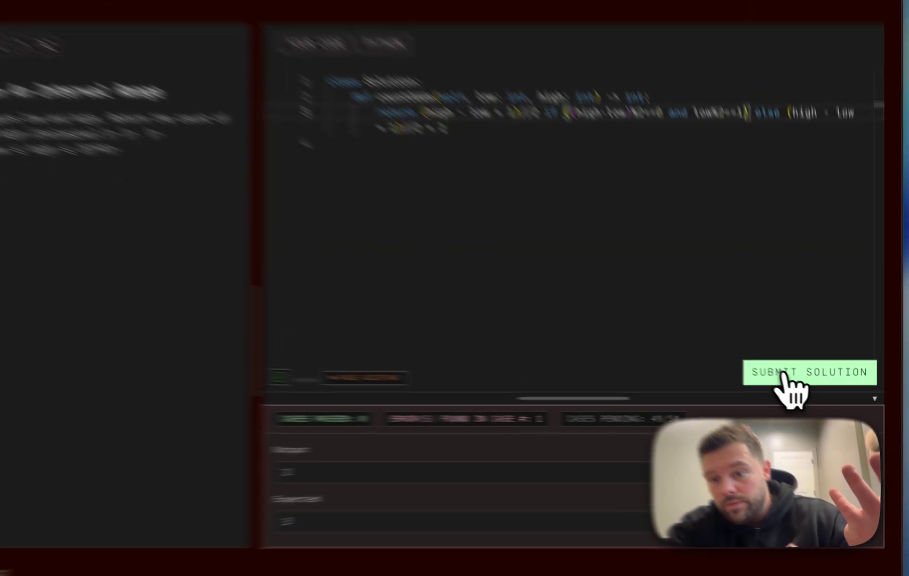
# Resubmit Count Odd Numbers, then remove the + 1 inside the first branch's parentheses.
pyautogui.click(817, 384)
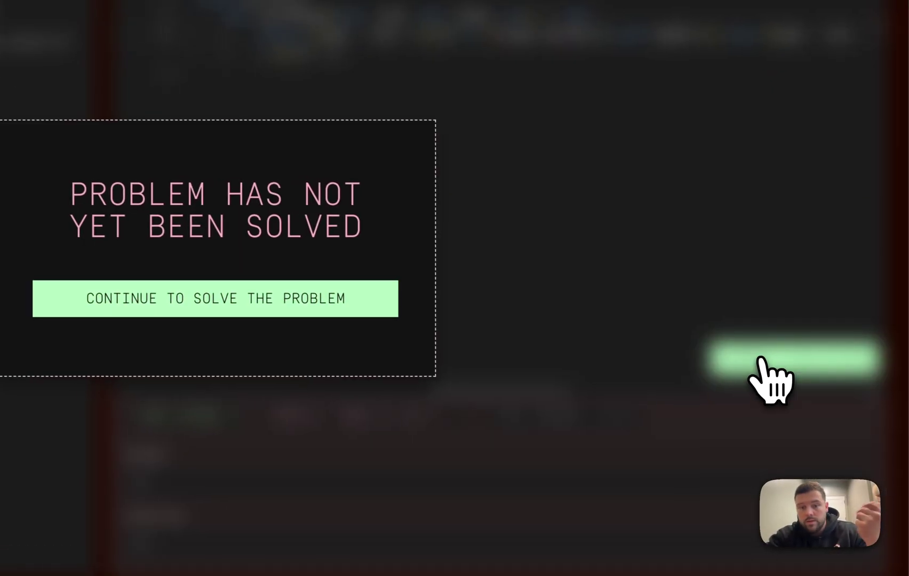
pyautogui.click(376, 298)
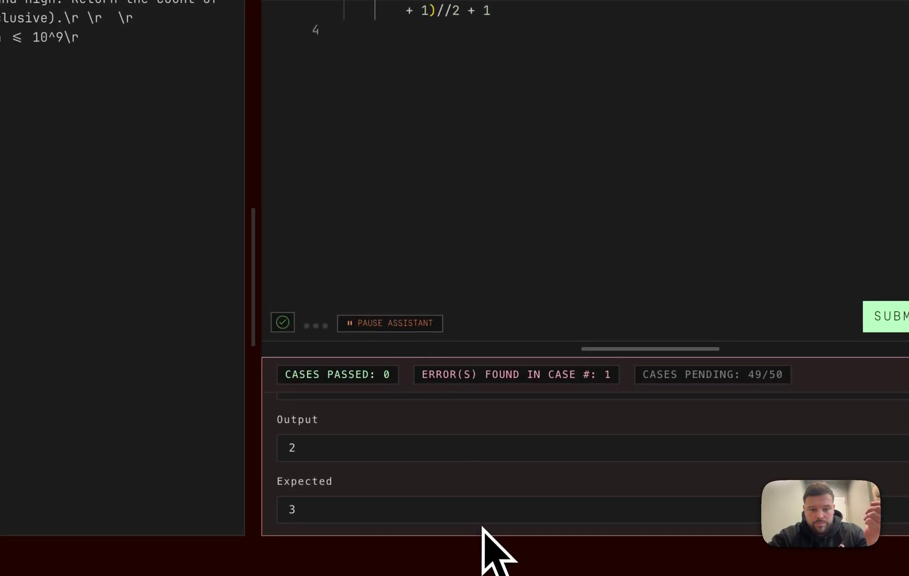
pyautogui.scroll(3, 484, 510)
pyautogui.scroll(-3, 485, 500)
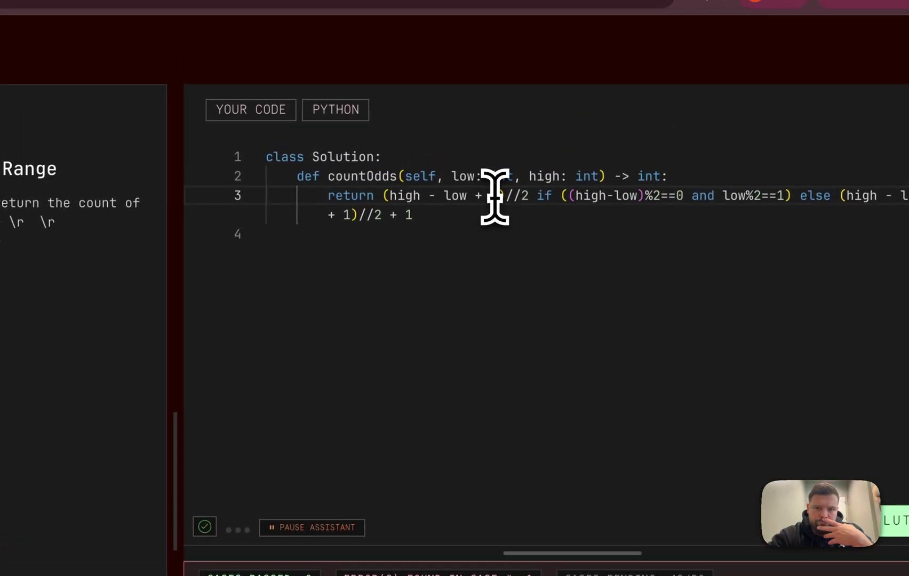
pyautogui.click(497, 196)
pyautogui.press('BackSpace')
pyautogui.press('BackSpace')
pyautogui.press('BackSpace')
pyautogui.press('BackSpace')
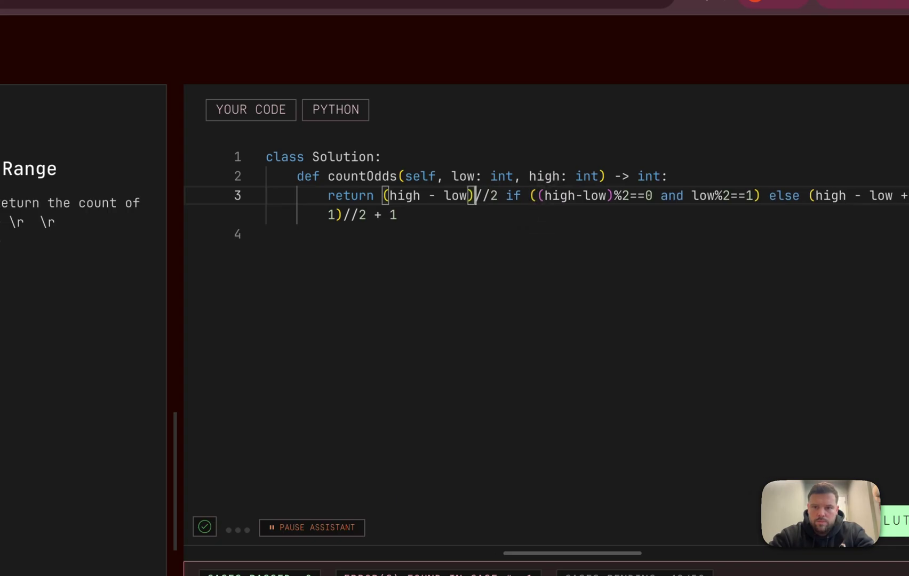
pyautogui.press('Right')
pyautogui.press('Right')
pyautogui.press('Right')
pyautogui.write('+')
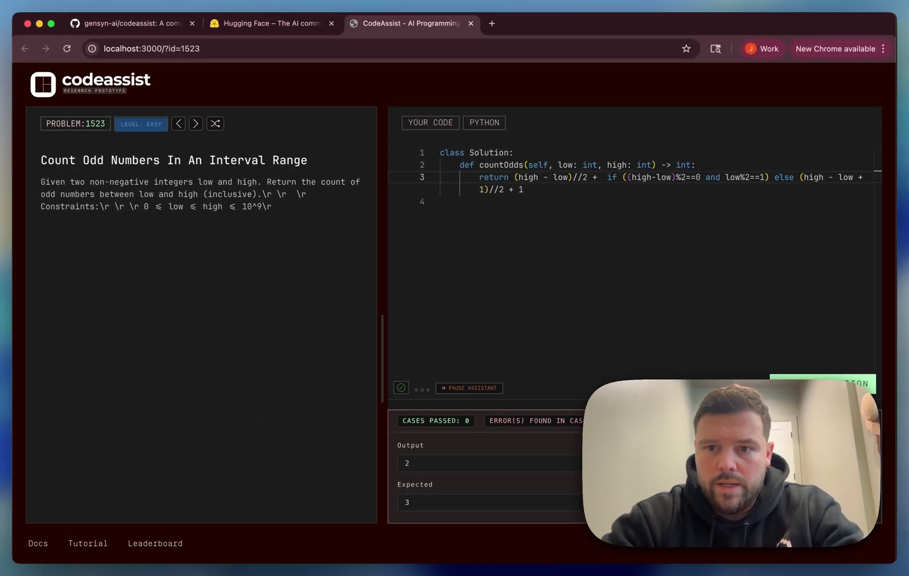
pyautogui.write('1')
# Delete the trailing plus sign, submit the accepted solution, and bring the terminal forward.
pyautogui.click(549, 192)
pyautogui.press('BackSpace')
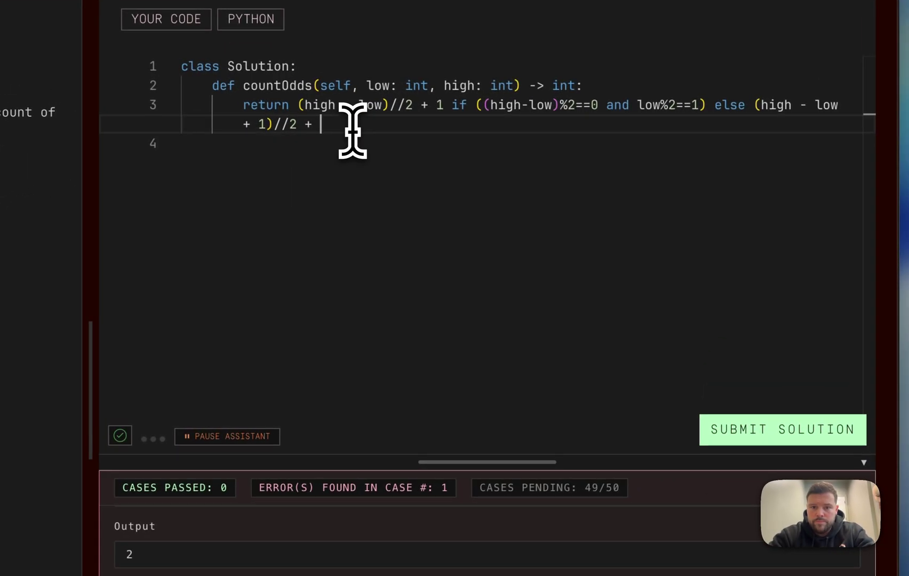
pyautogui.press('BackSpace')
pyautogui.press('BackSpace')
pyautogui.press('BackSpace')
pyautogui.click(745, 433)
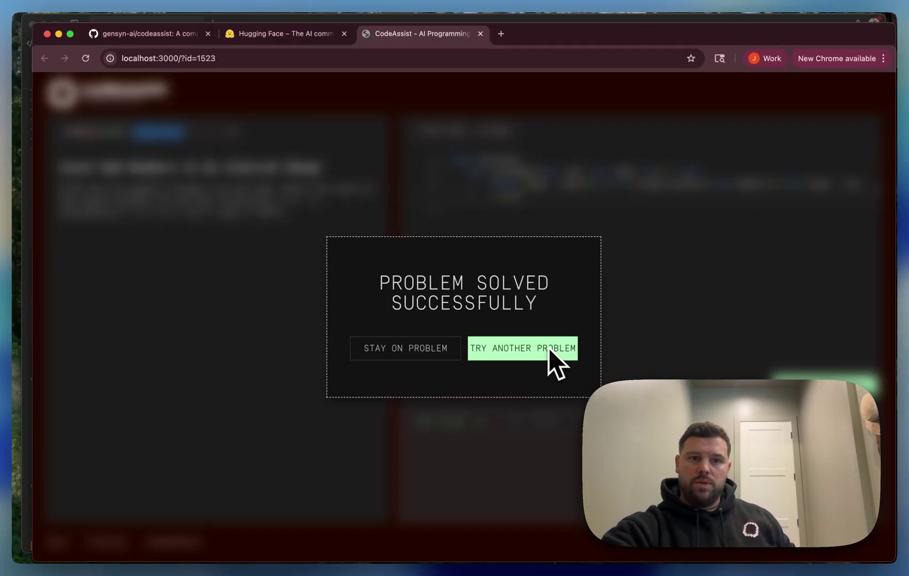
pyautogui.hotkey('ctrl', 'Up')
pyautogui.click(531, 298)
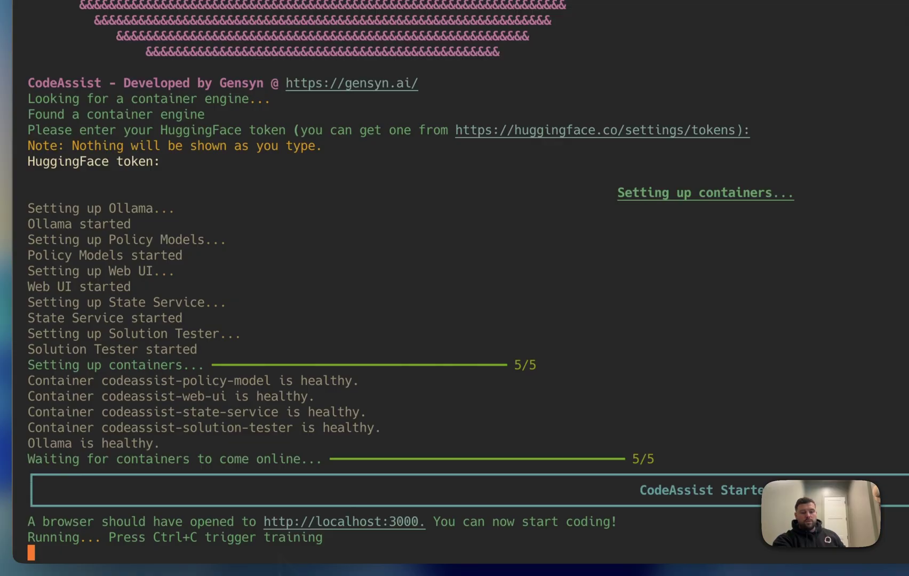
# Send Ctrl+C to the uv run run.py process to begin policy-model training.
pyautogui.hotkey('ctrl', 'c')
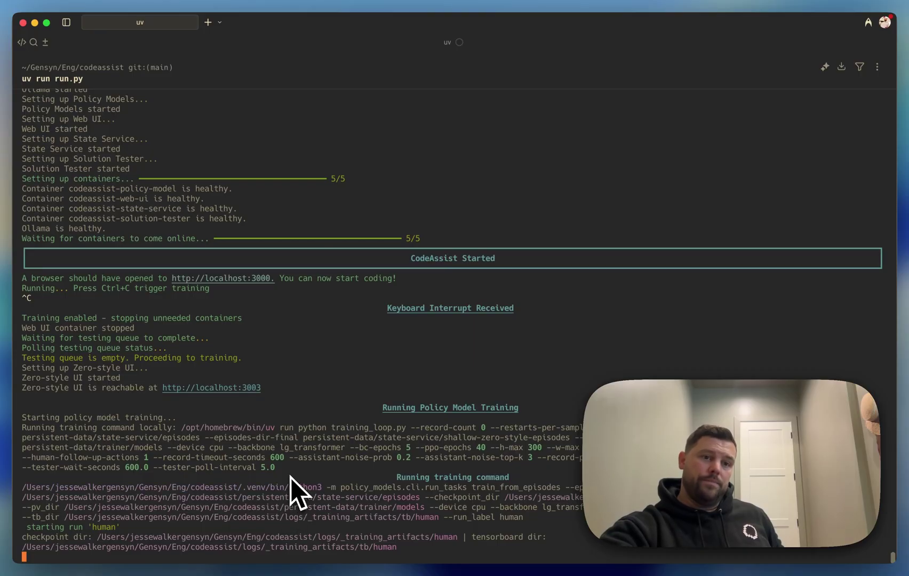
pyautogui.scroll(3, 290, 478)
pyautogui.scroll(1, 290, 477)
pyautogui.scroll(5, 290, 477)
pyautogui.scroll(-5, 290, 476)
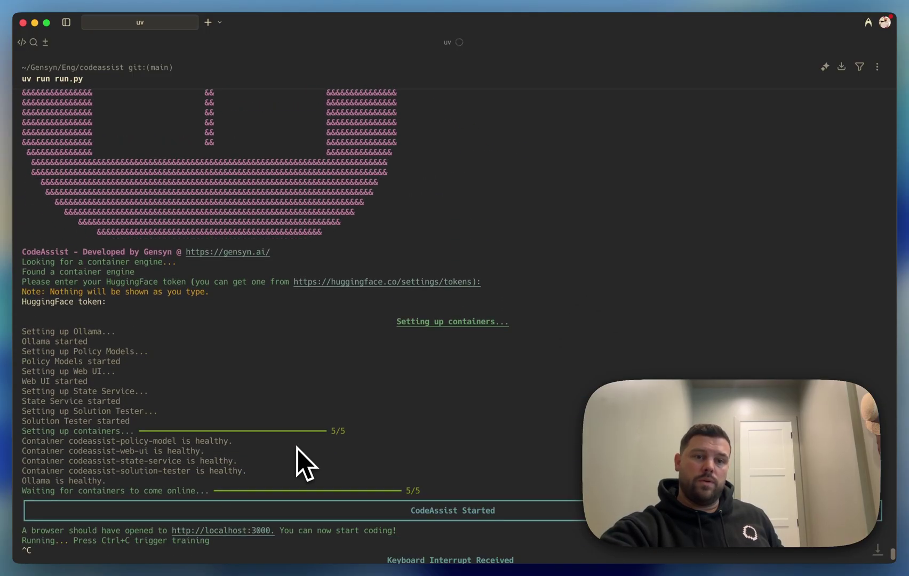
pyautogui.scroll(-3, 296, 448)
pyautogui.scroll(-2, 297, 449)
pyautogui.scroll(-1, 296, 448)
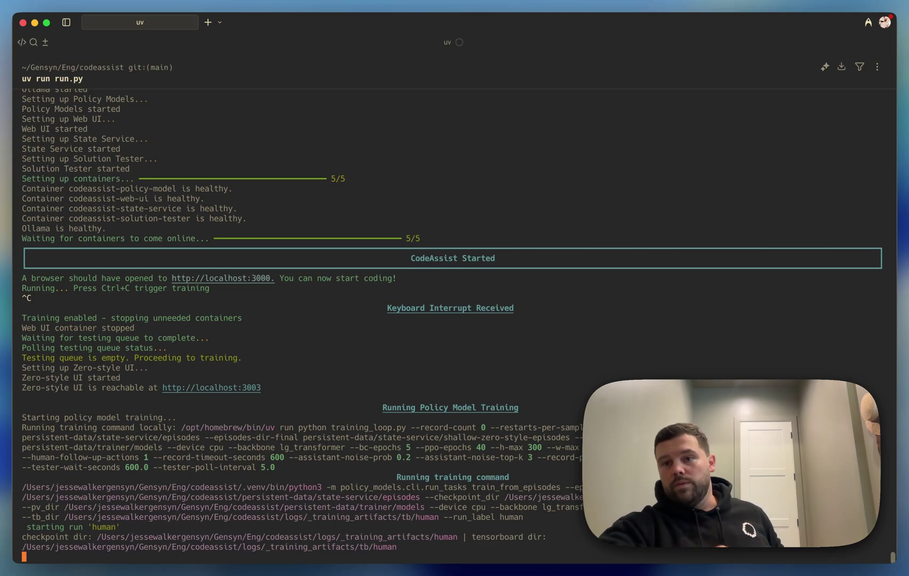